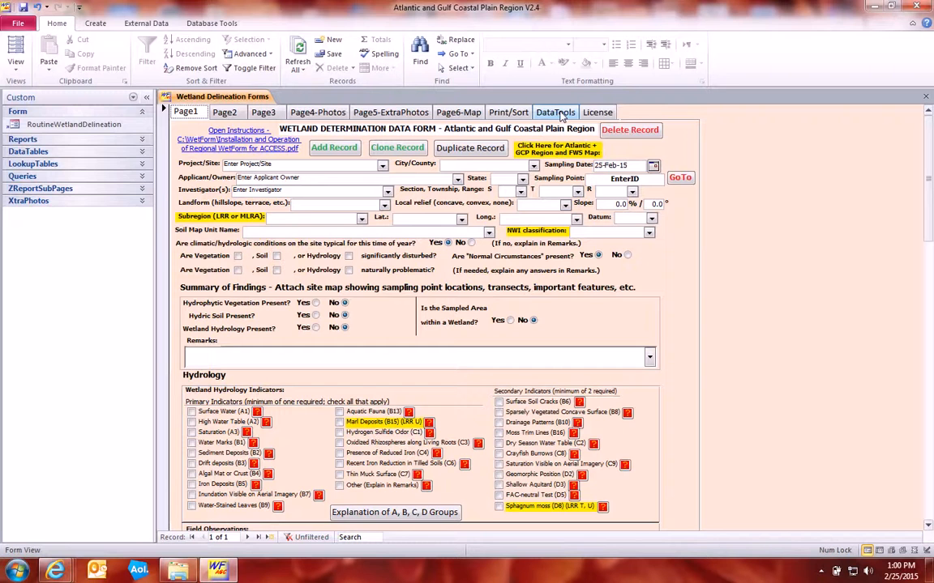
- View the SpeciesLookup table from the form's data tools page, then close the table
left_click(556, 113)
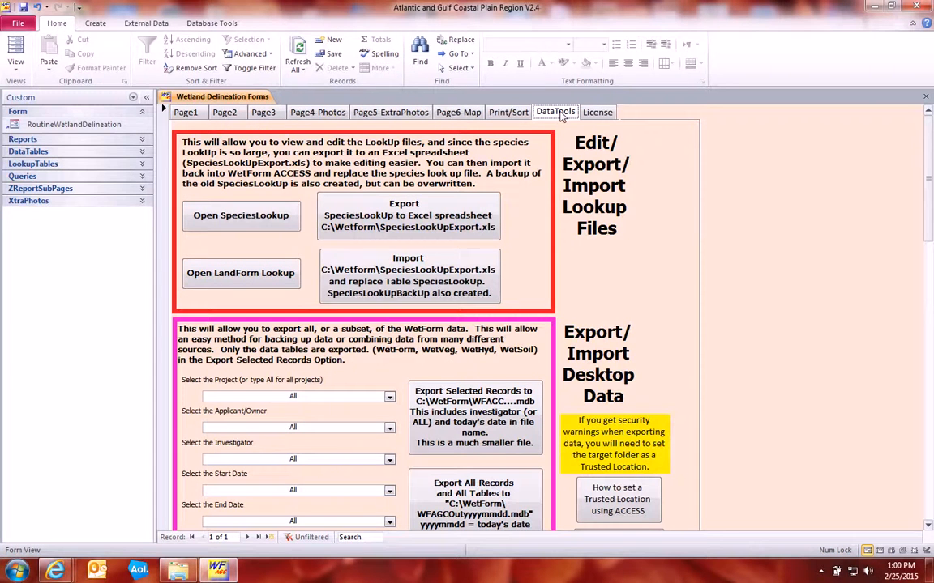
left_click(247, 219)
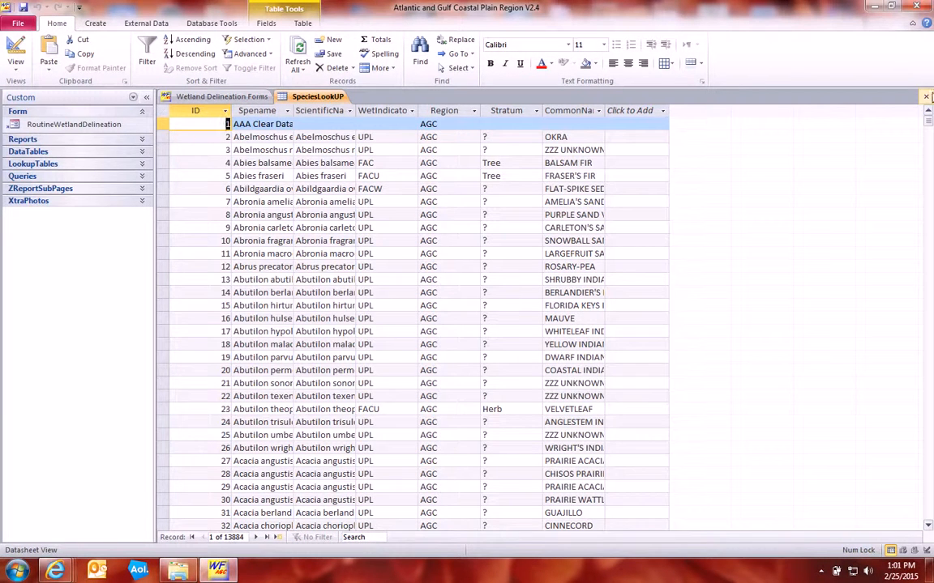
left_click(925, 96)
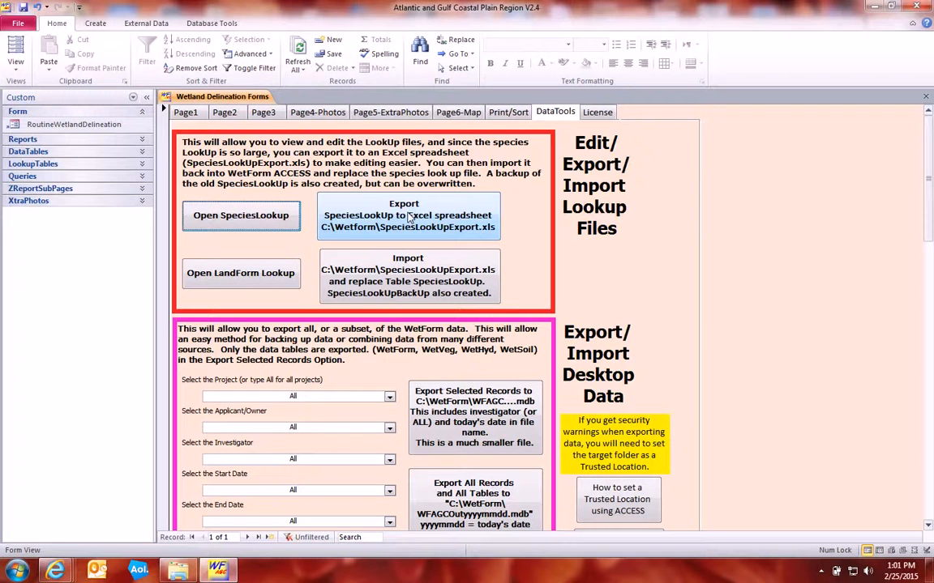
- Export the SpeciesLookUp table to C:\Wetform\SpeciesLookUpExport.xls and open the exported workbook from the WetForm folder
left_click(411, 221)
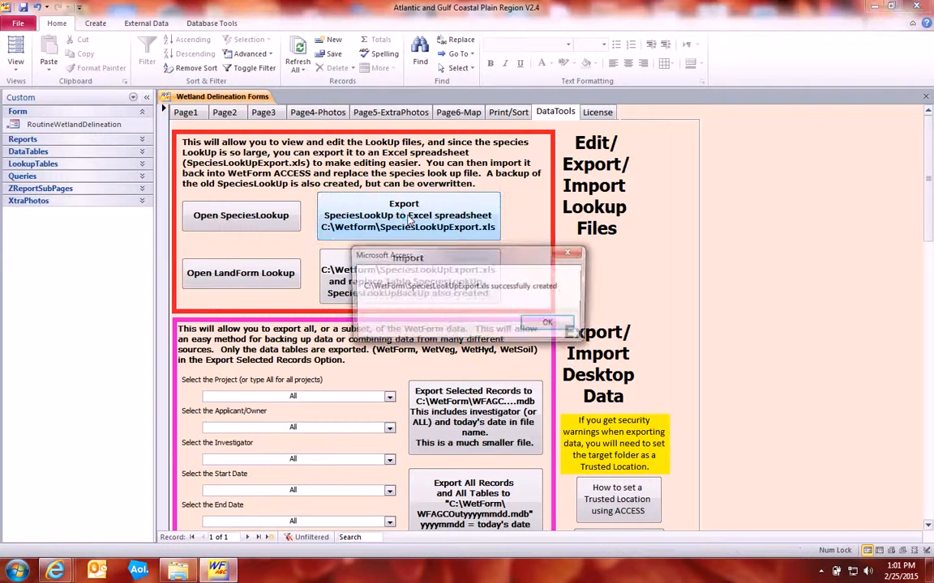
left_click(559, 326)
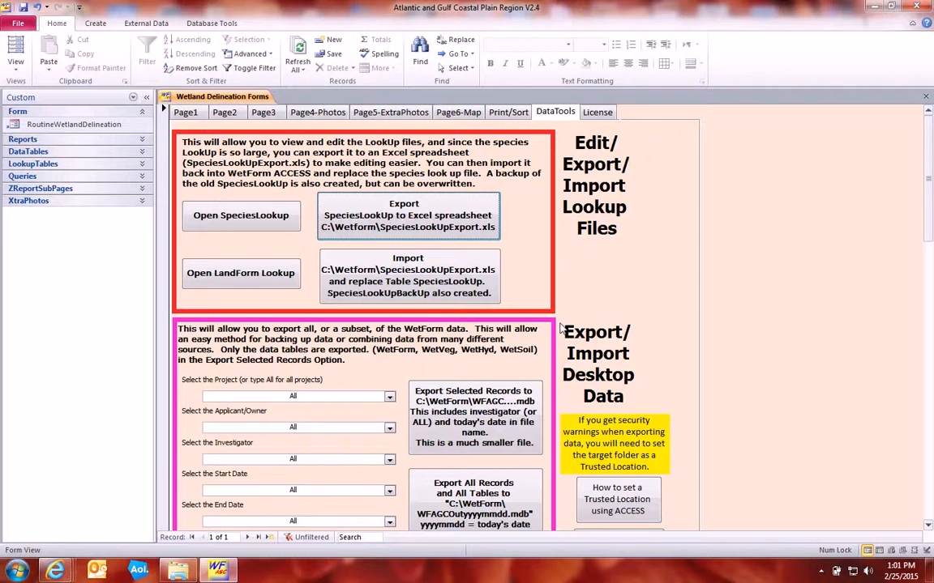
left_click(177, 572)
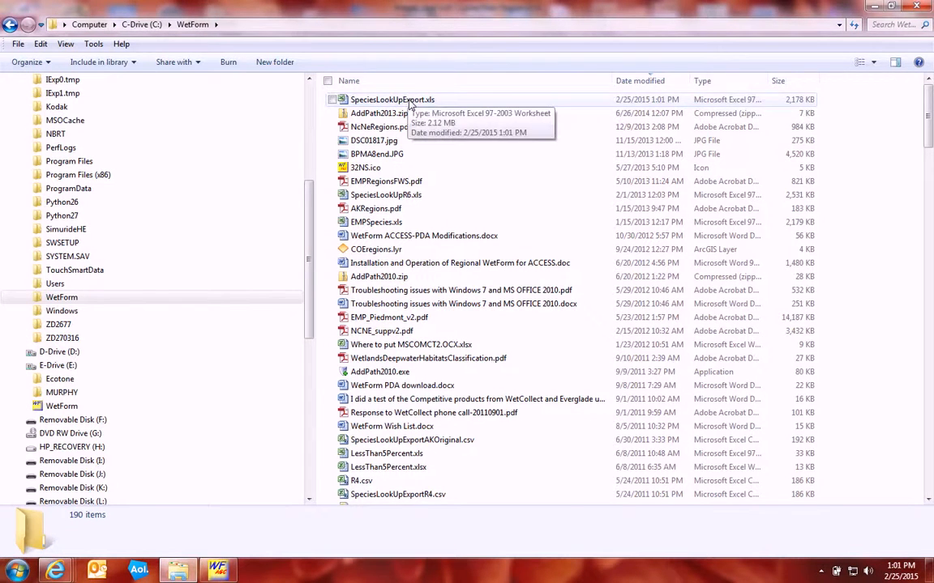
left_click(409, 99)
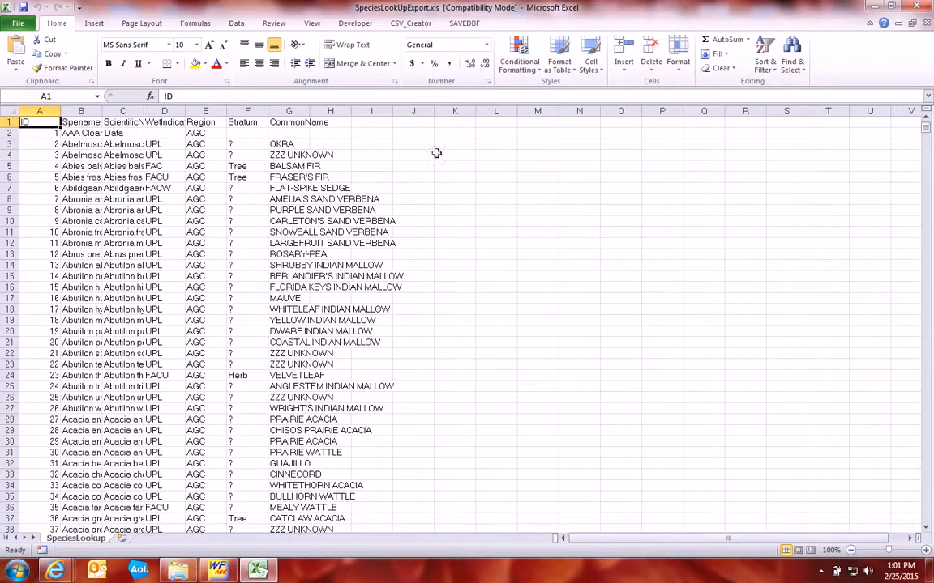
- Auto-fit the width of all columns in the SpeciesLookup sheet to their contents
left_click(6, 111)
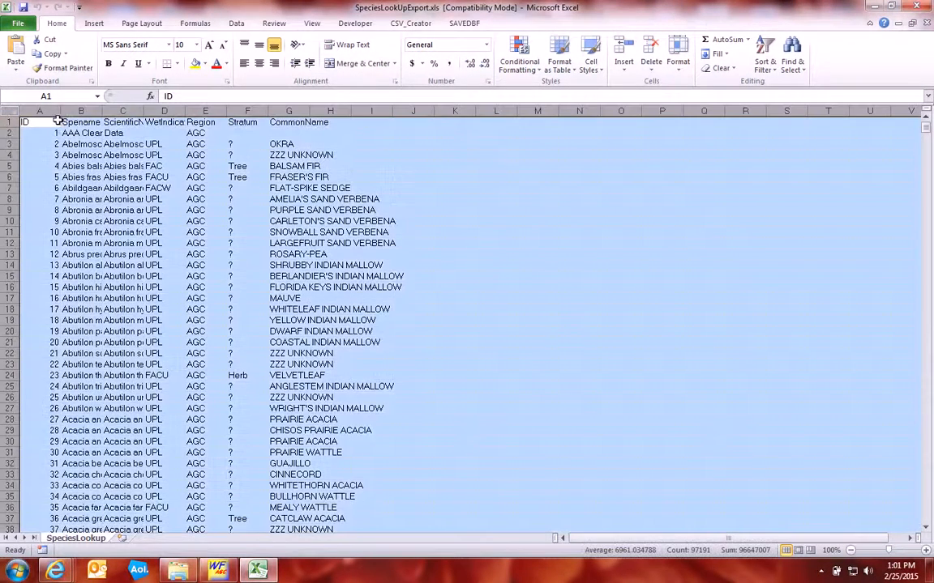
left_click_drag(60, 111, 60, 111)
double_click(60, 111)
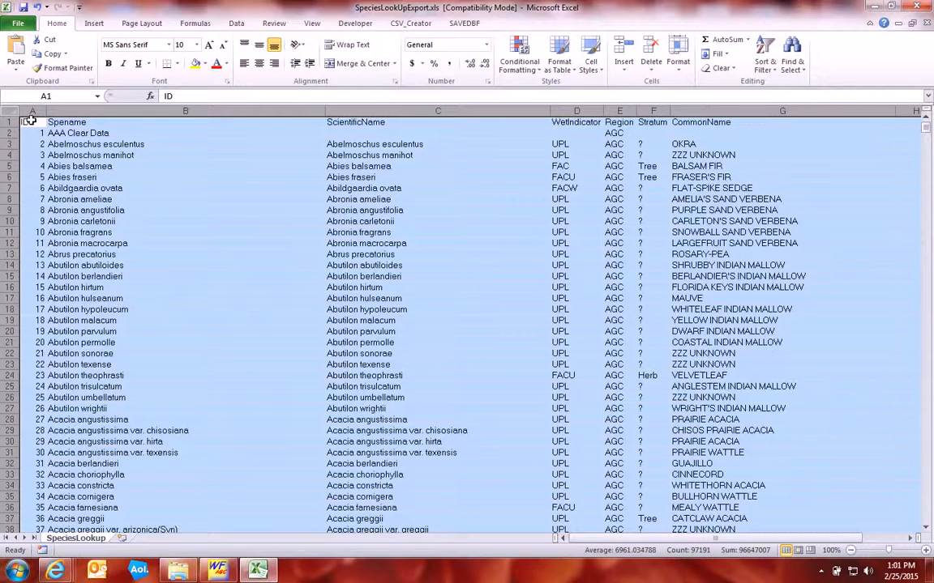
- Sort the whole species list by ID from smallest to largest, treating the first row as headers
left_click(237, 24)
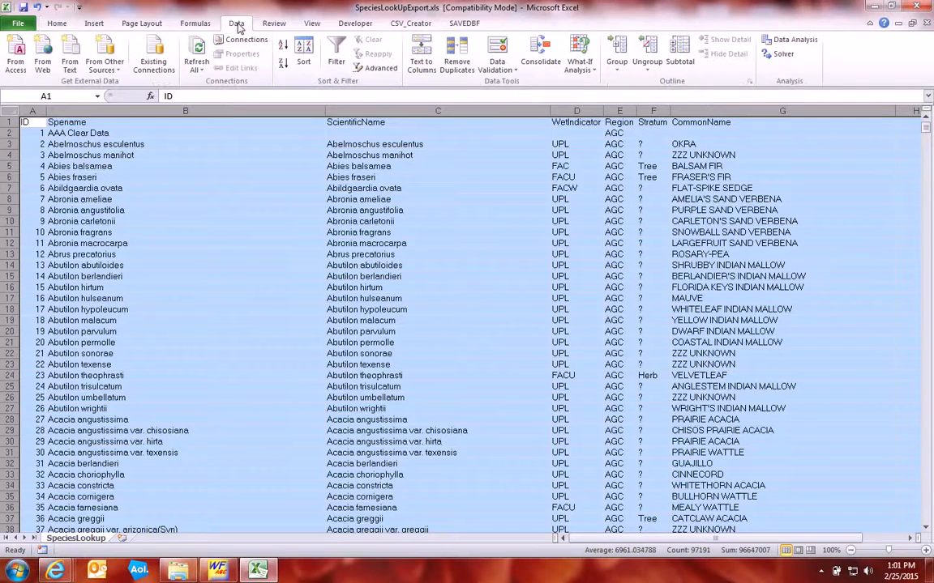
left_click(303, 52)
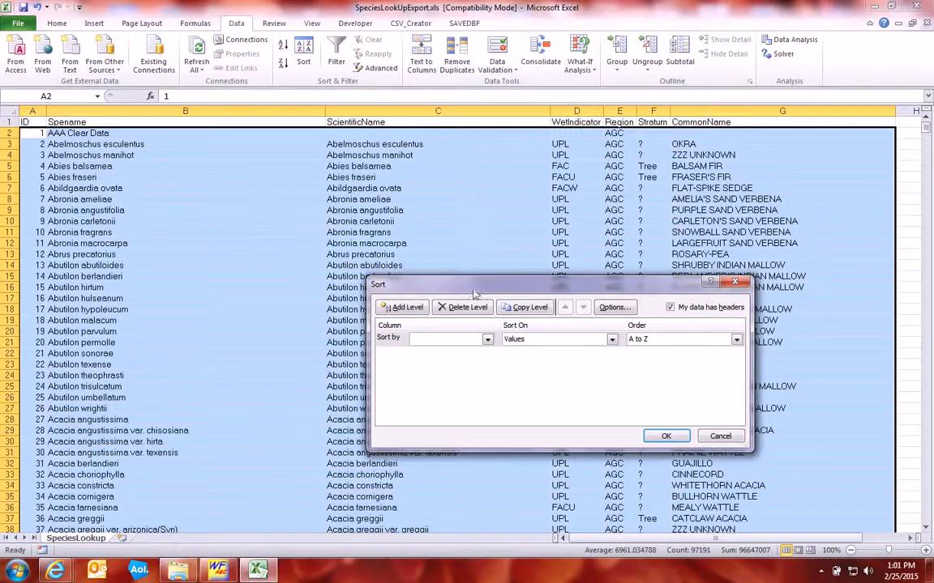
left_click(452, 338)
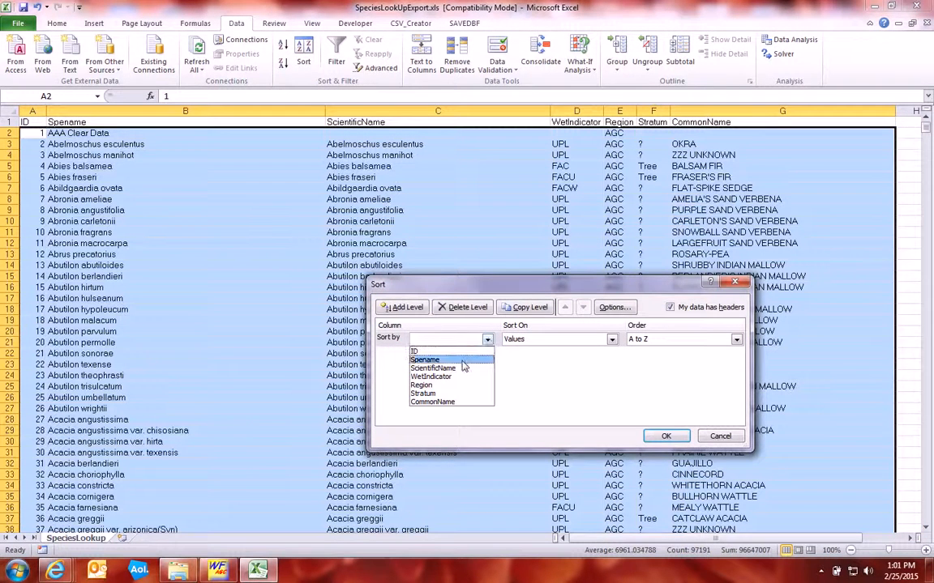
left_click(415, 351)
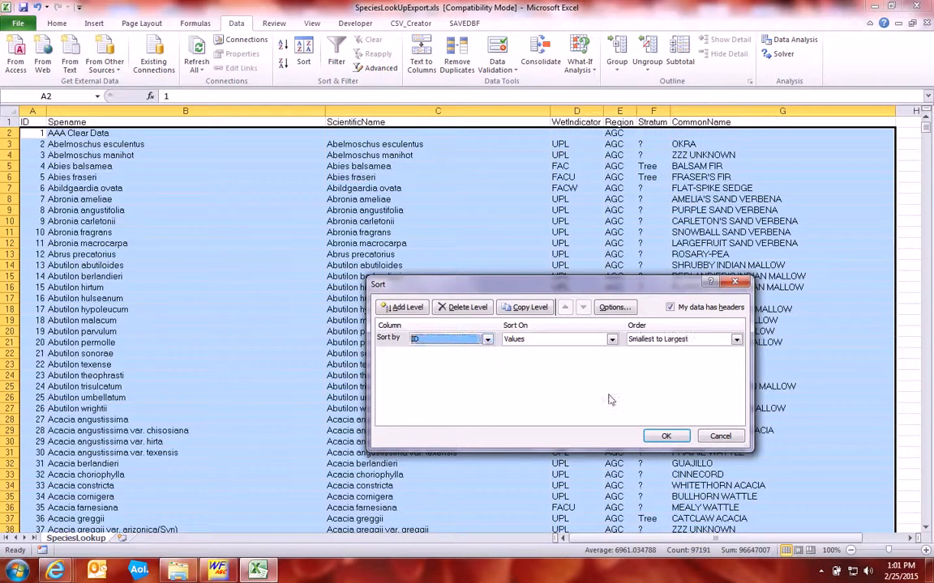
left_click(677, 438)
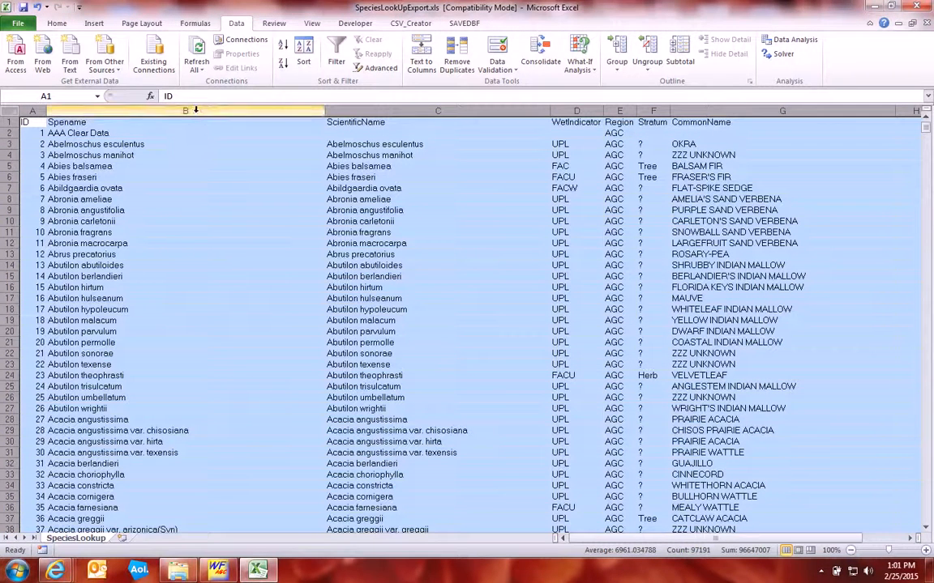
- Examine the Spename column and compare the Acacia greggii var. arizonica(Syn) entry with its ScientificName value
left_click(247, 144)
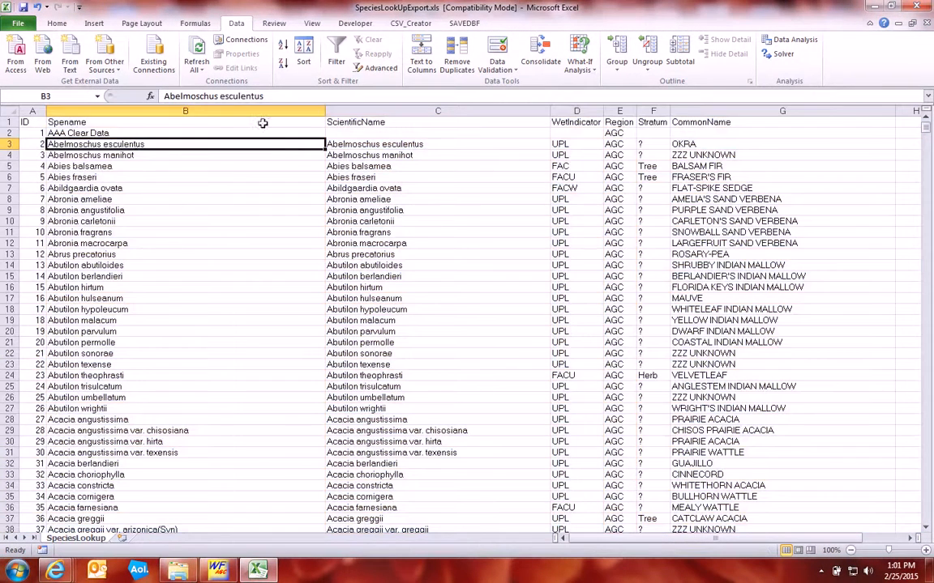
left_click(192, 121)
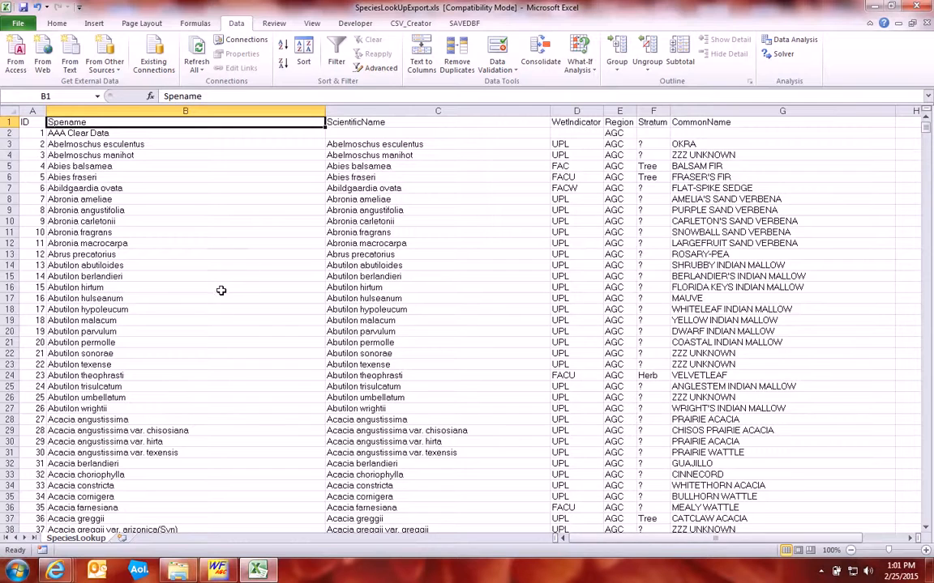
left_click(215, 256)
scroll(215, 259, "down", 5)
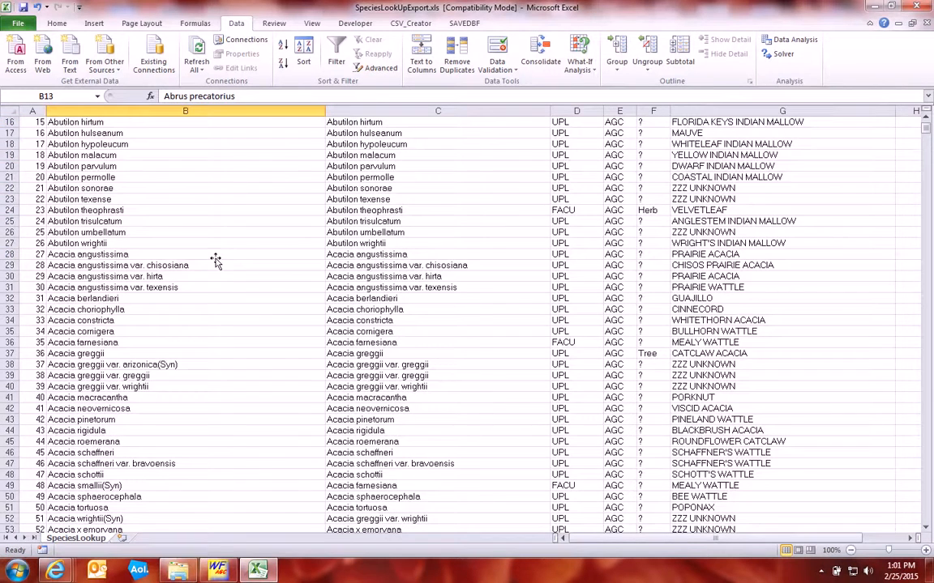
left_click(160, 365)
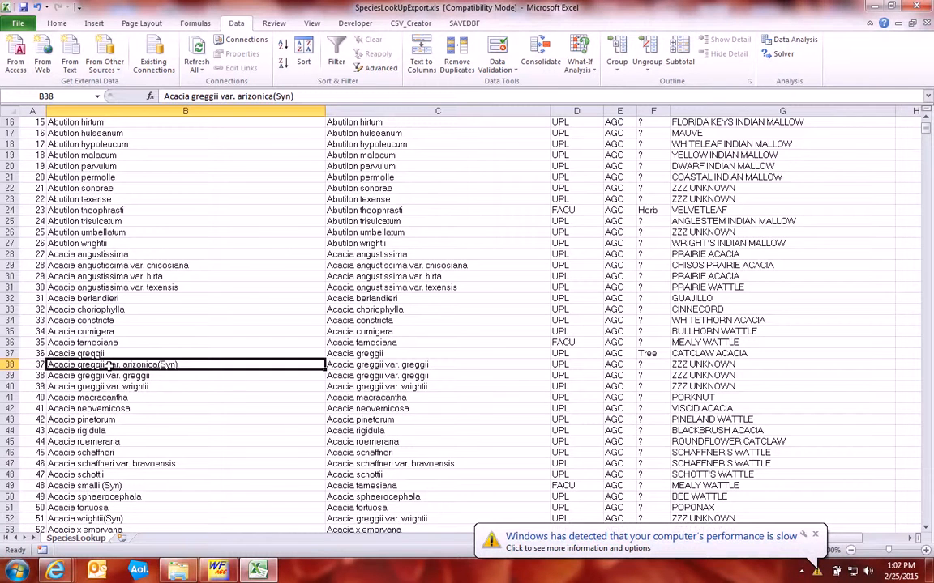
left_click(379, 365)
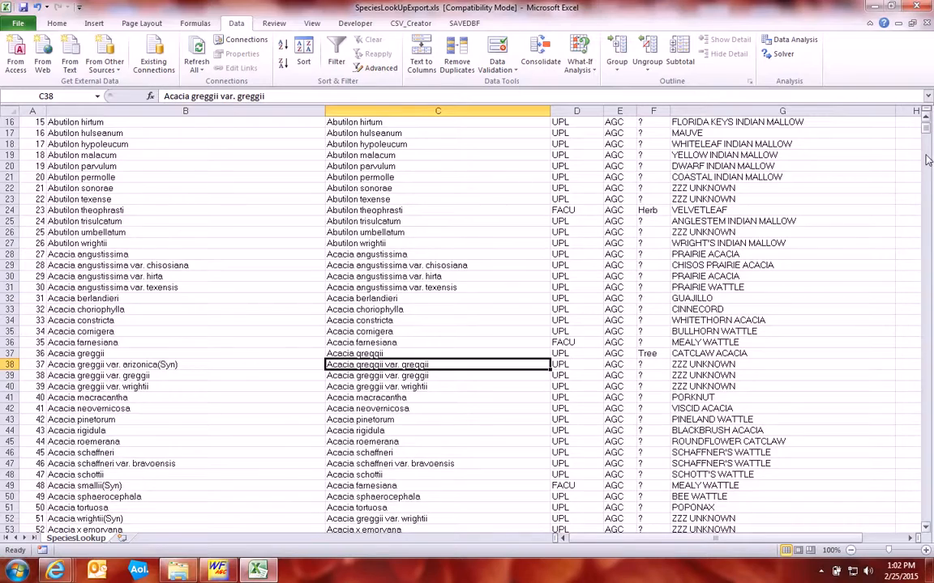
- Start a new record in the first empty row at the end of the species list with ID 13922
left_click_drag(926, 127, 926, 516)
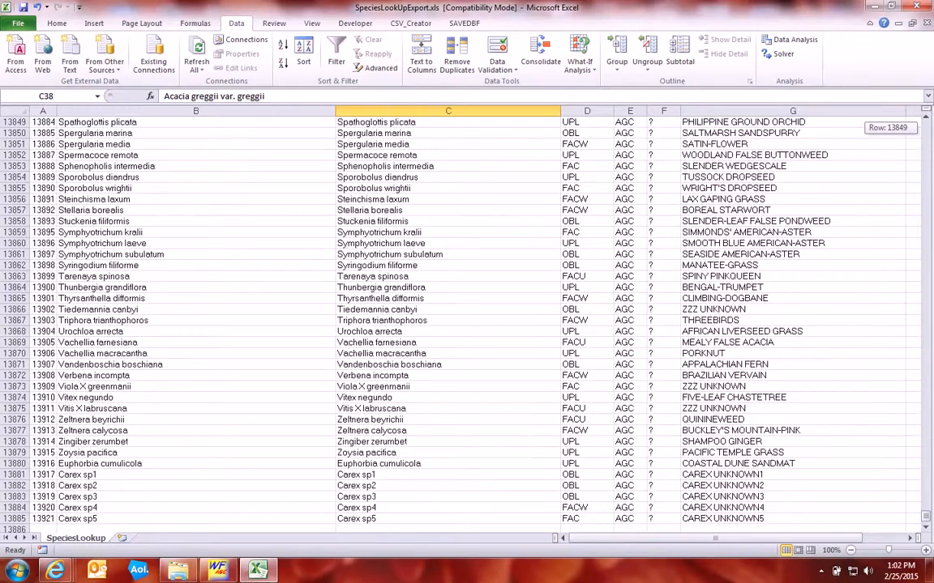
left_click(925, 528)
left_click(926, 528)
left_click(925, 529)
left_click(925, 529)
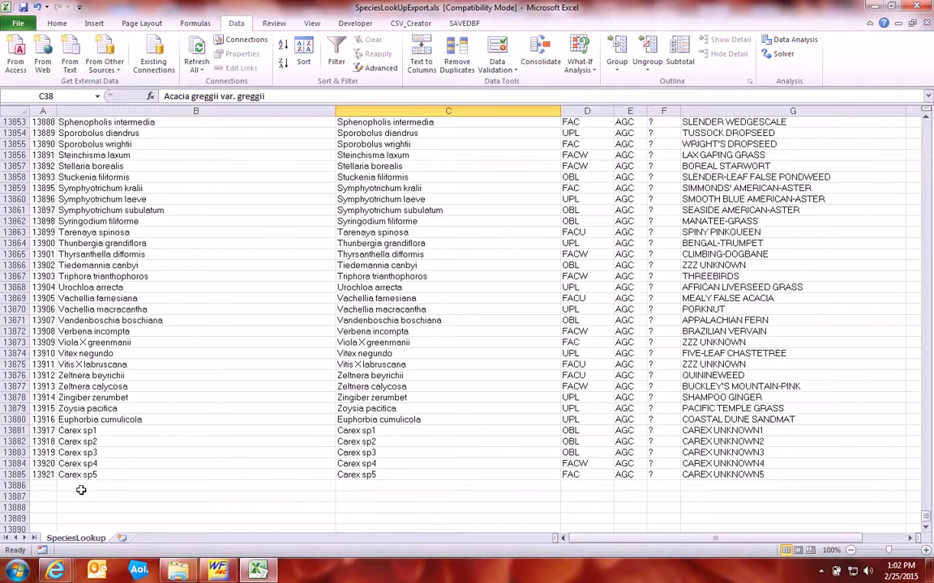
left_click(45, 485)
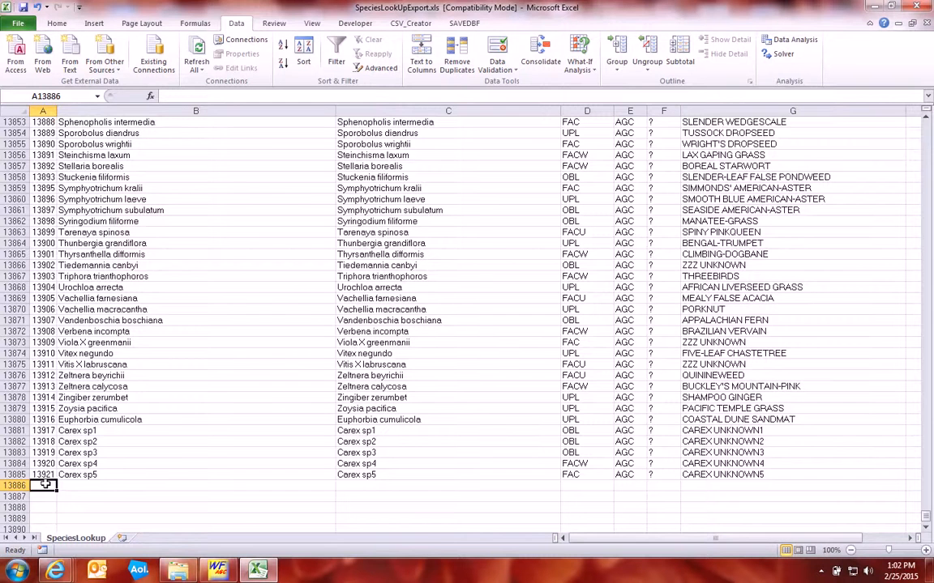
type("139")
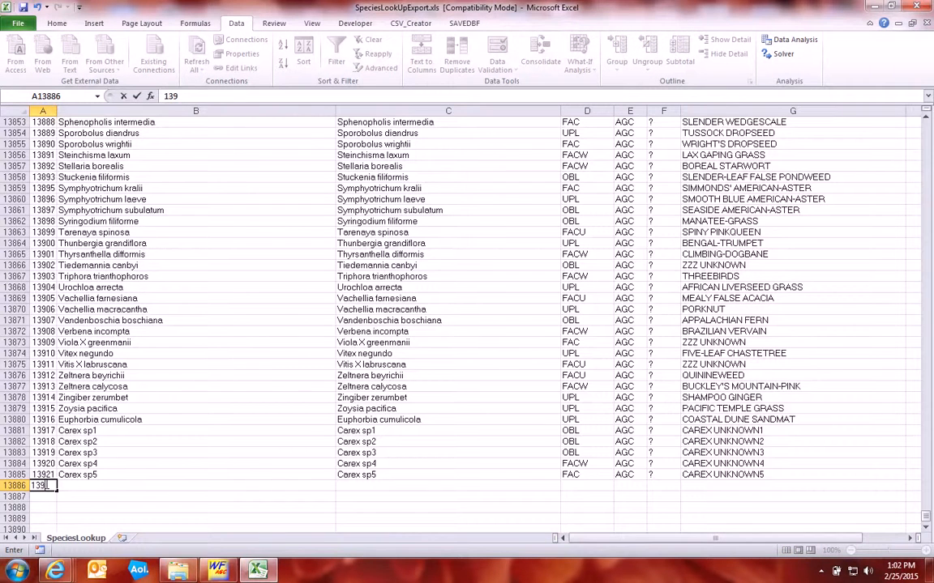
type("22")
- Enter Carex sp6 as both the Spename and the ScientificName of record 13922
left_click(90, 487)
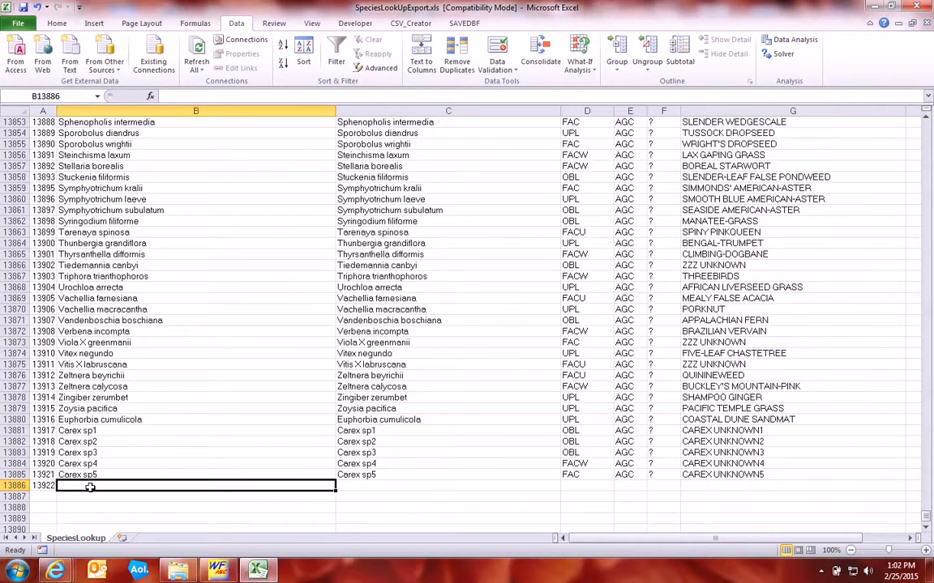
type("Carex")
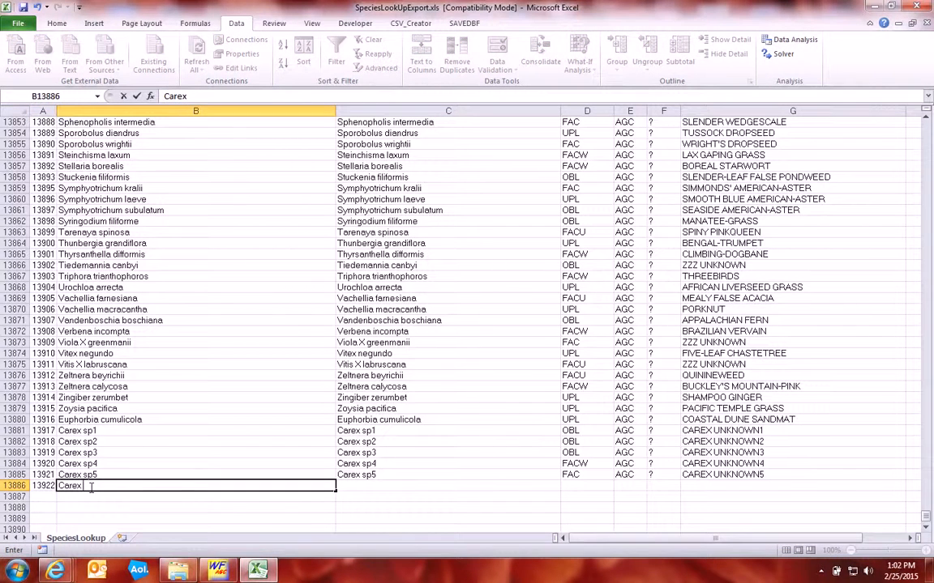
type(" sp6")
left_click(345, 487)
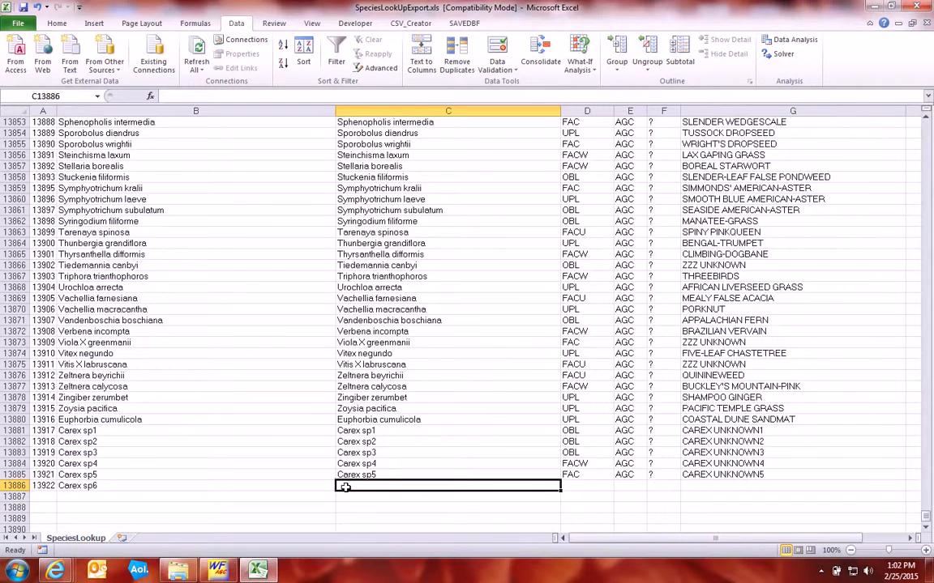
type("Carex sp")
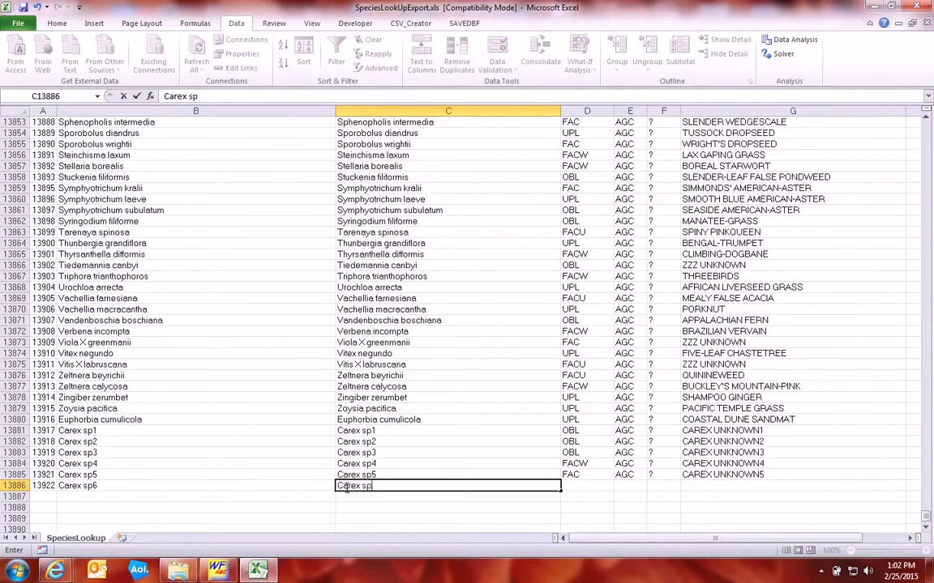
type("6")
- Set the Carex sp6 record's WetIndicator to FACU, Region to AGC and Stratum to ?
left_click(569, 483)
type("FAC")
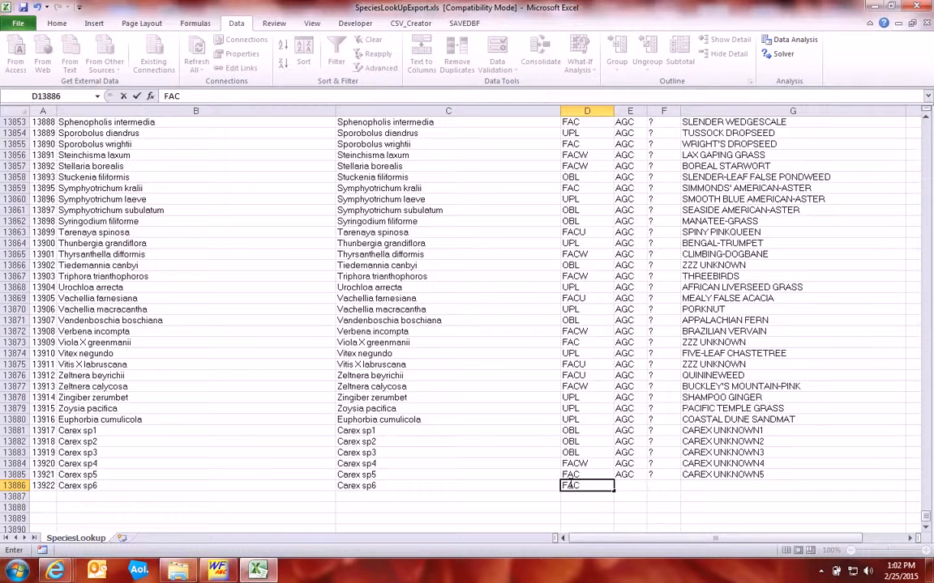
type("U")
left_click(629, 485)
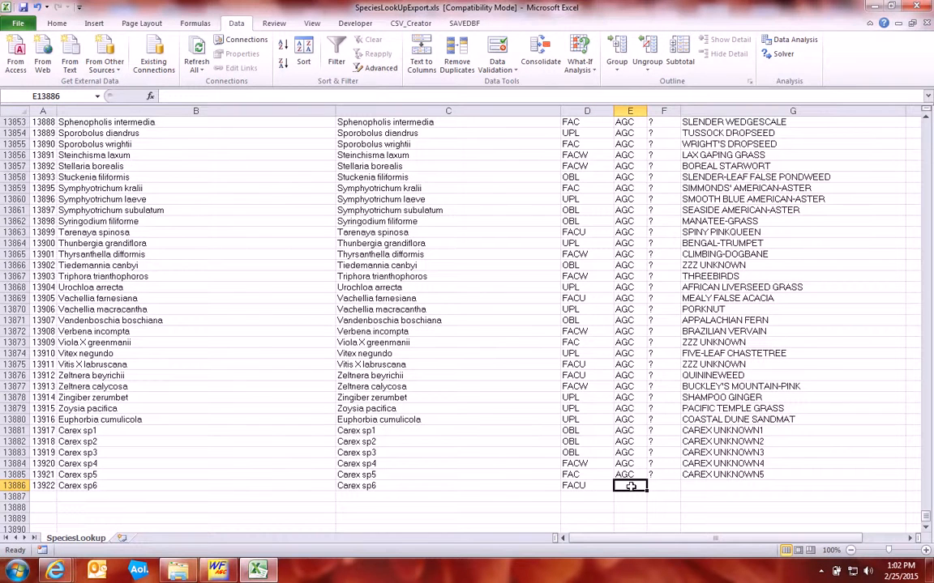
type("A")
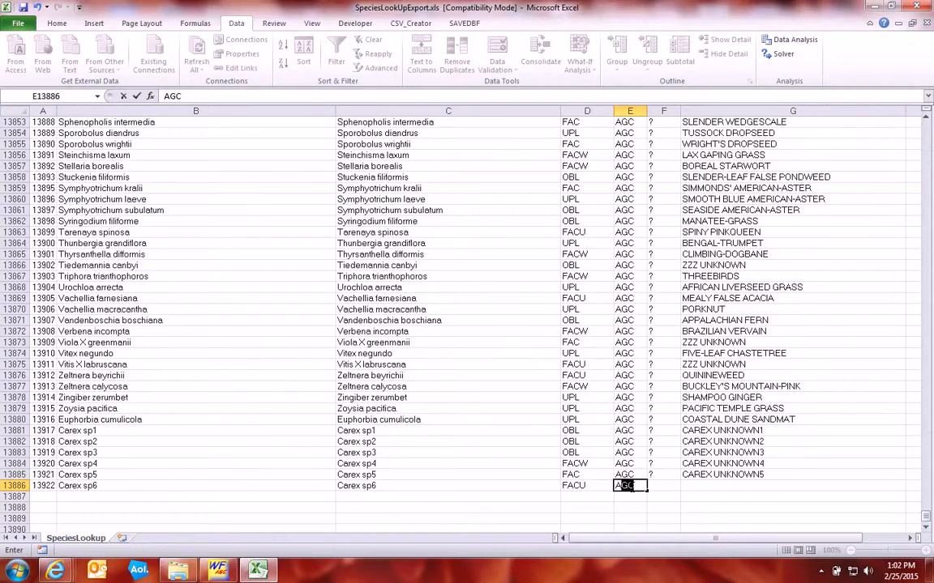
type("GC")
left_click(661, 485)
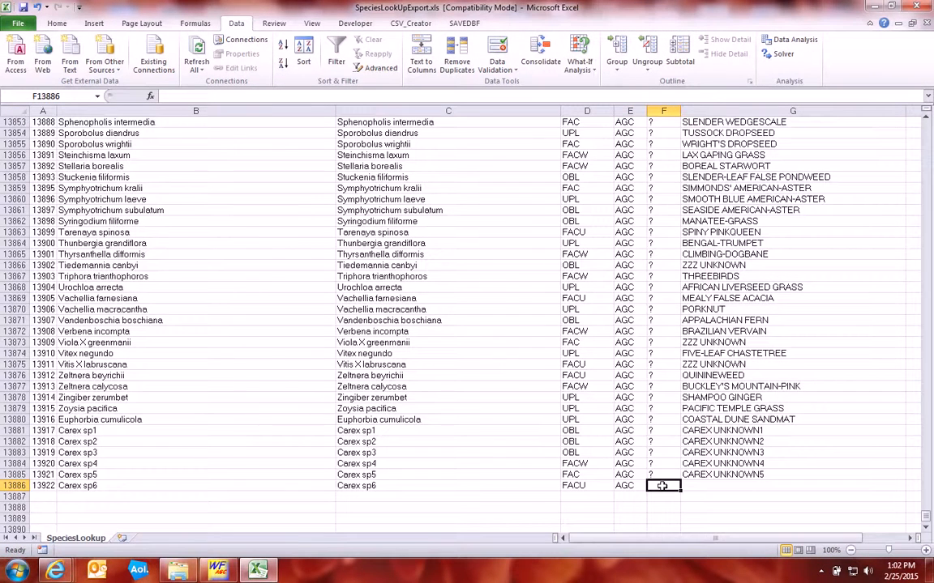
type("?")
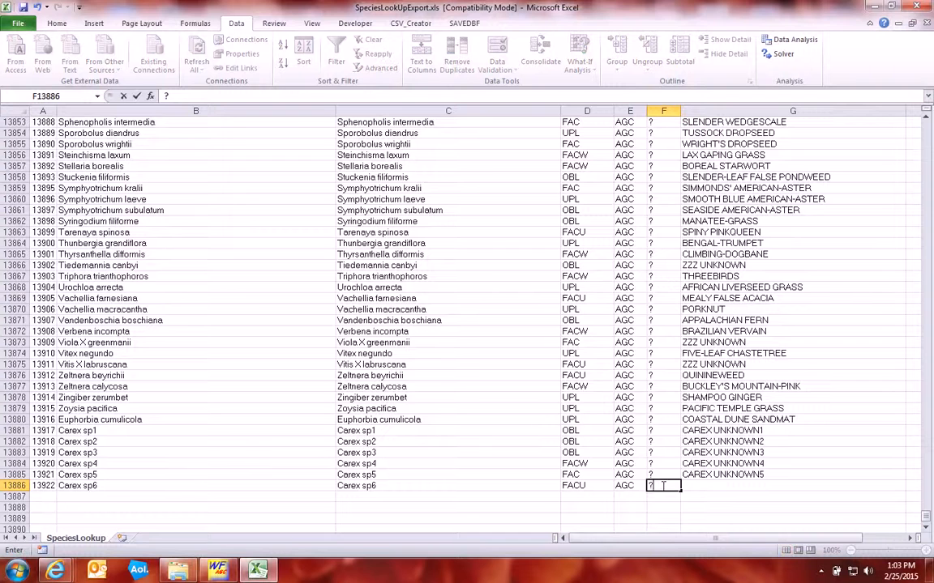
- Enter CAREX UNKNOWN6 as the common name of the Carex sp6 record
left_click(697, 485)
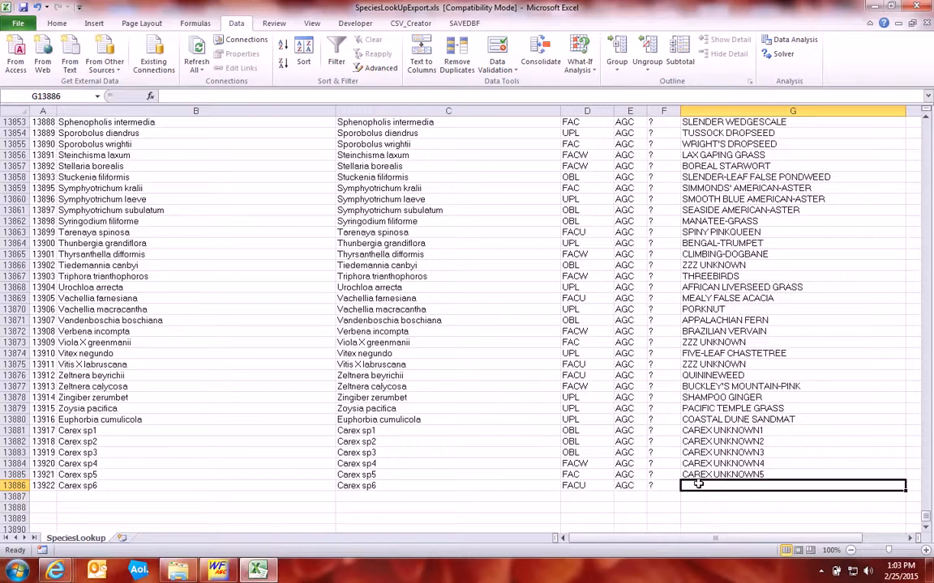
type("CAREX")
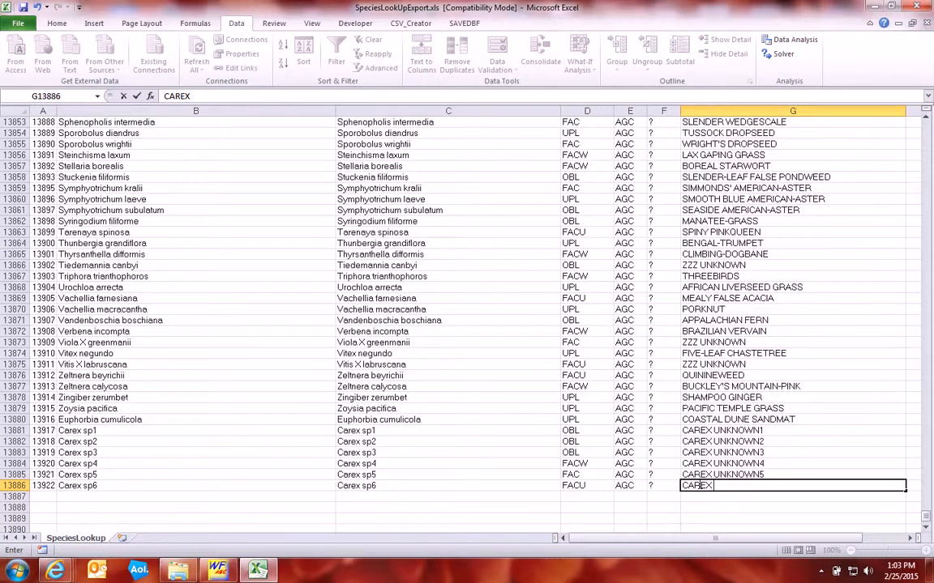
type(" UNKNOWN")
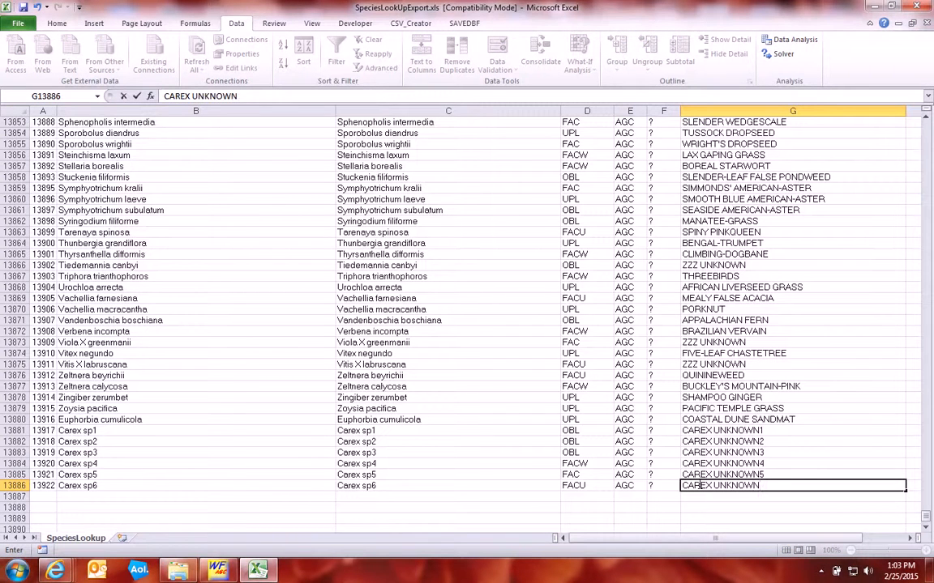
type("6")
left_click(826, 336)
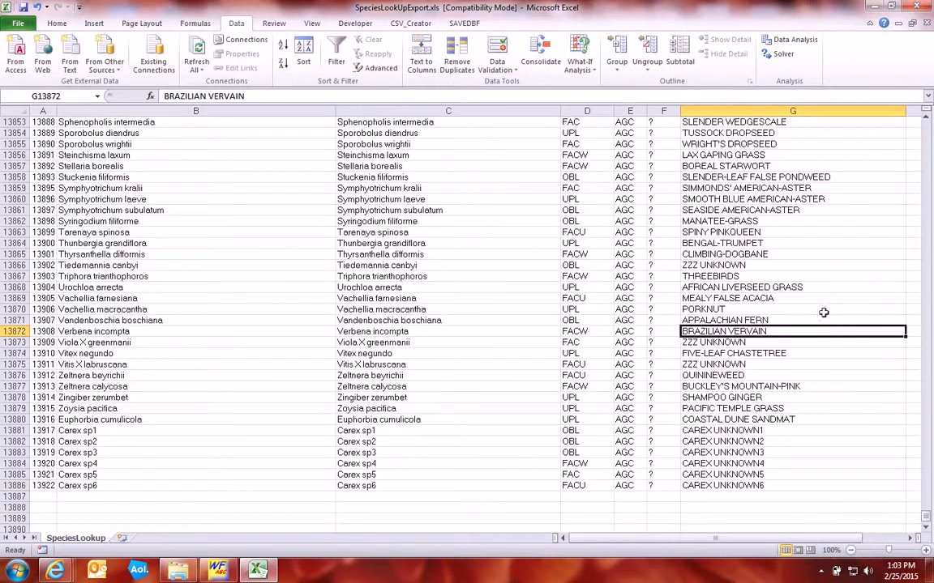
- Close SpeciesLookUpExport.xls with its changes saved and switch back to the WetForm database in Access
left_click(927, 24)
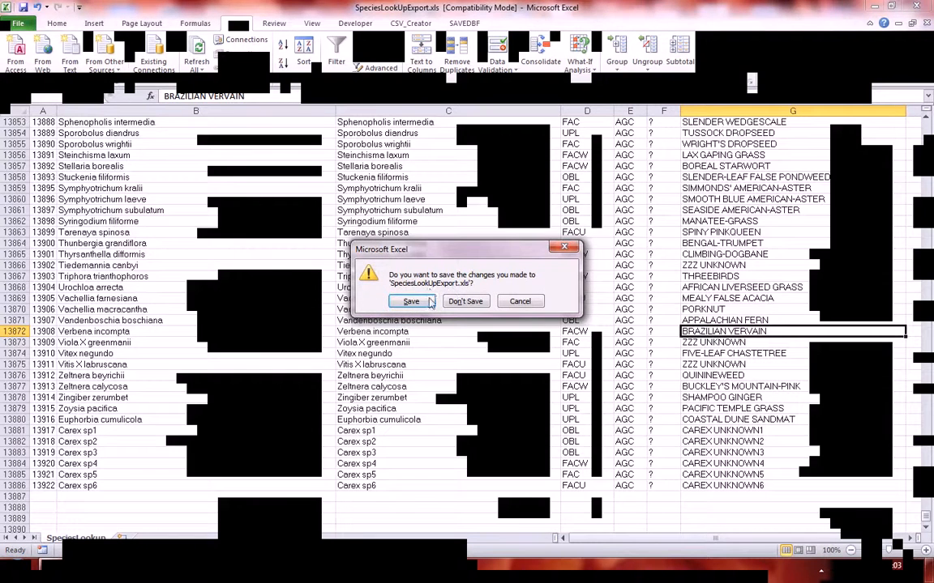
left_click(417, 301)
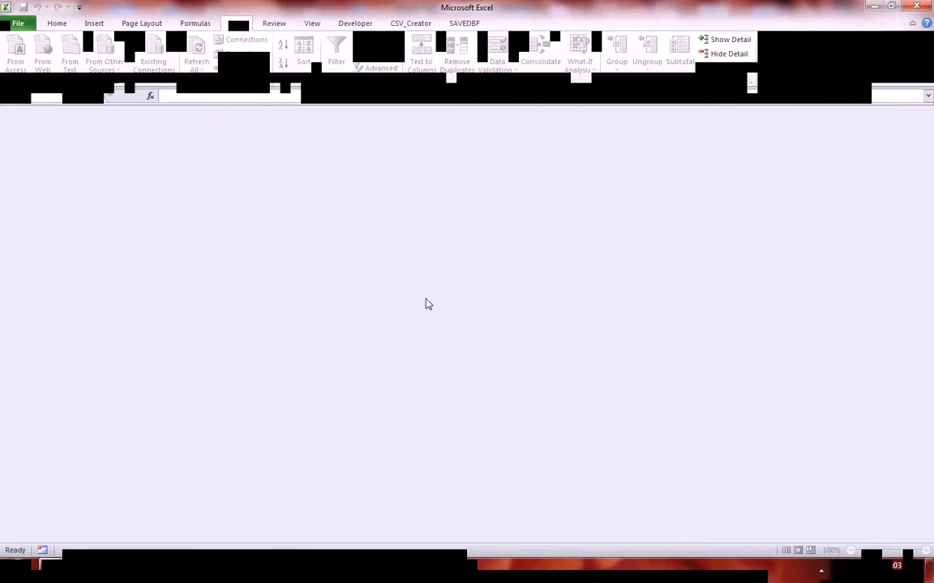
left_click(216, 570)
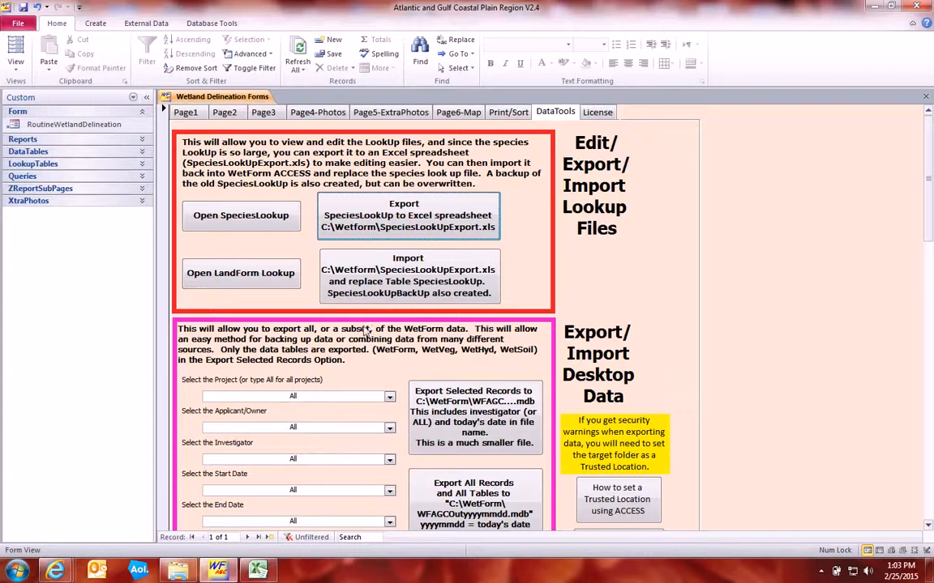
- Import the edited SpeciesLookUpExport.xls to replace the SpeciesLookup table, agreeing to overwrite the existing species list
left_click(406, 282)
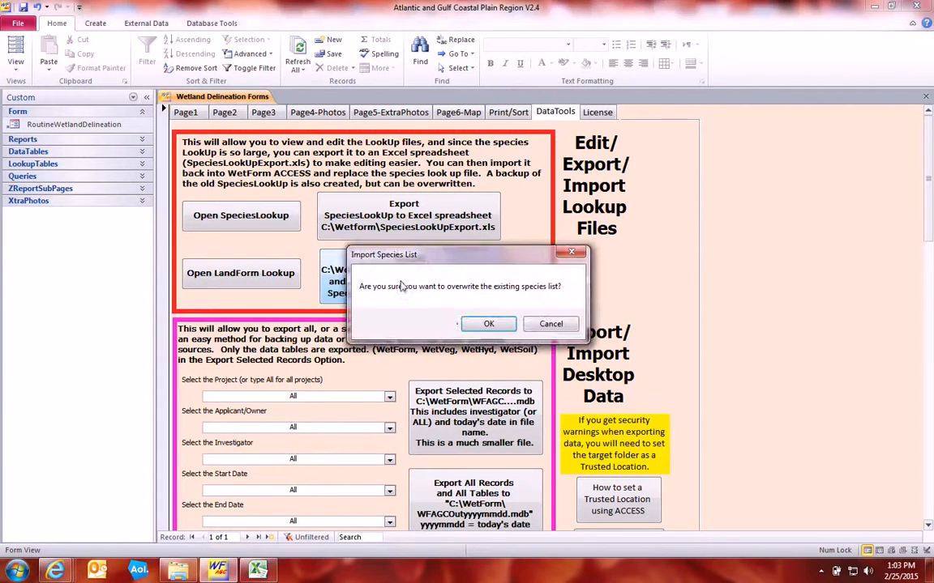
left_click(489, 324)
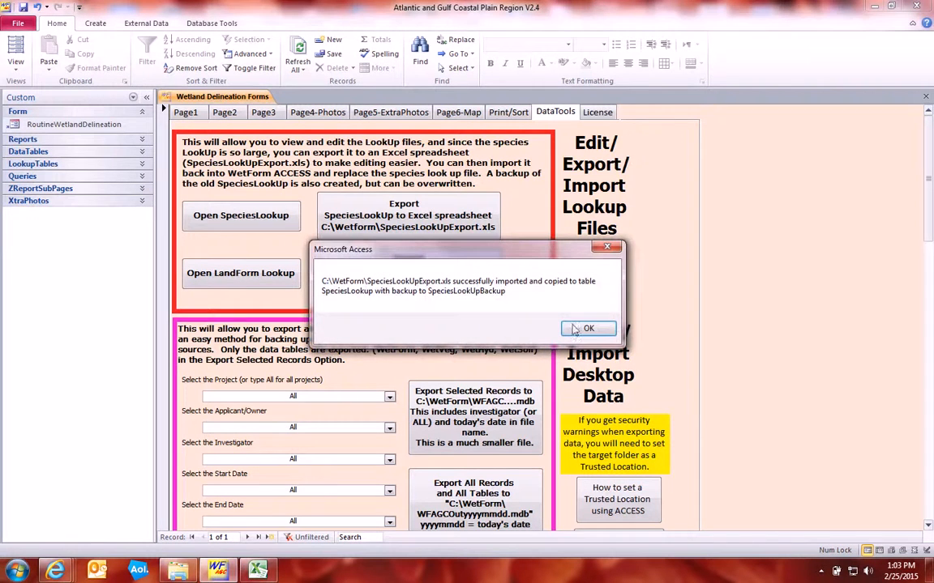
left_click(588, 330)
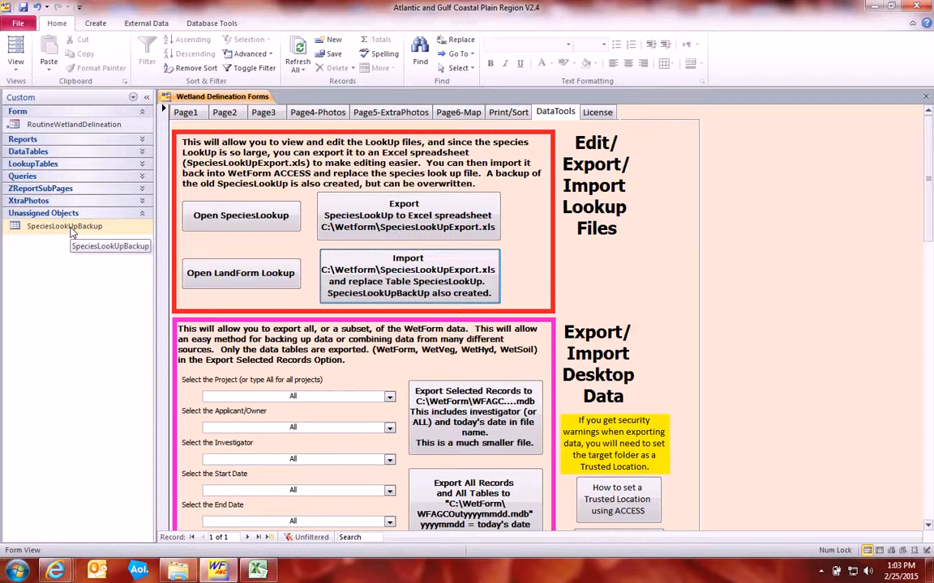
- Choose Carex sp6 as the first species in the Tree Stratum on Page2 of the wetland delineation form
left_click(222, 115)
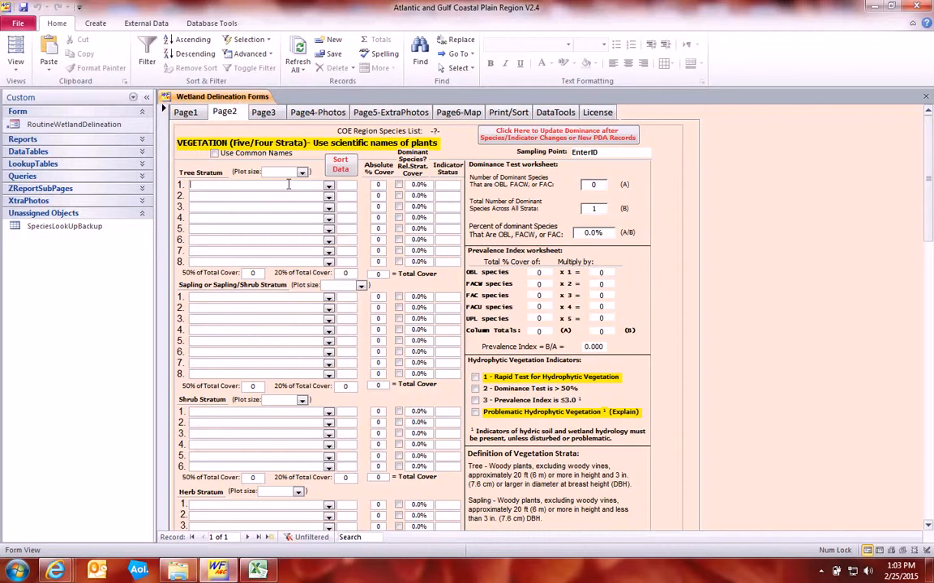
type("CAREX ")
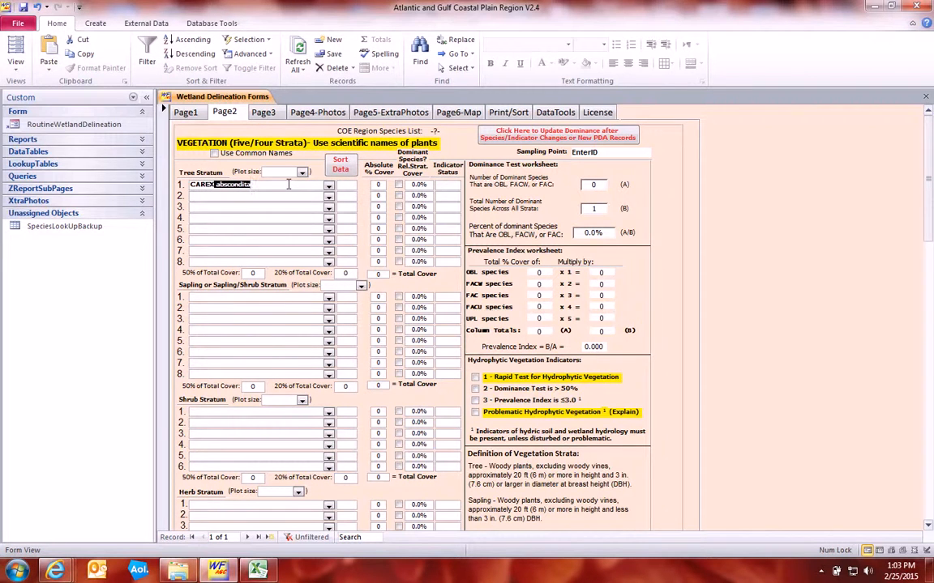
type("SP")
left_click(329, 187)
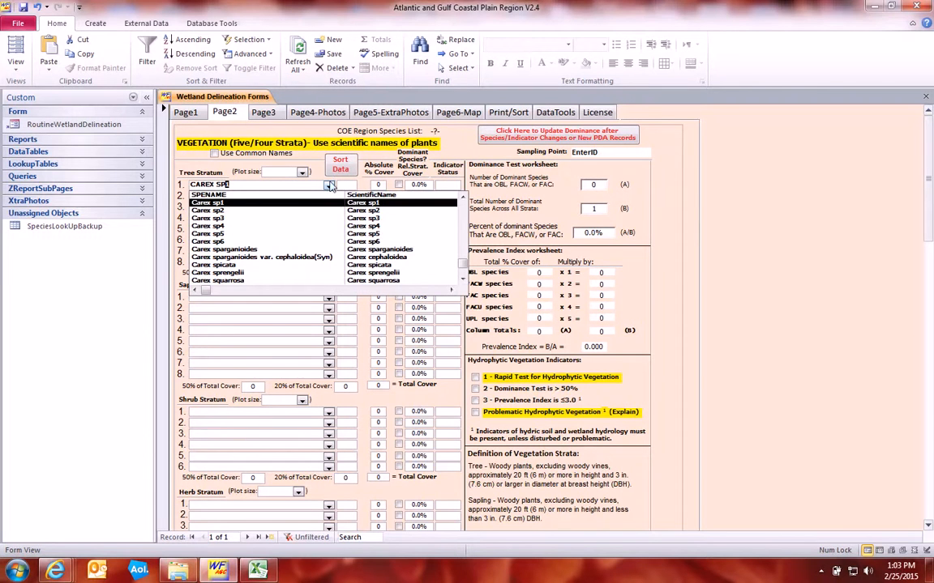
left_click(240, 243)
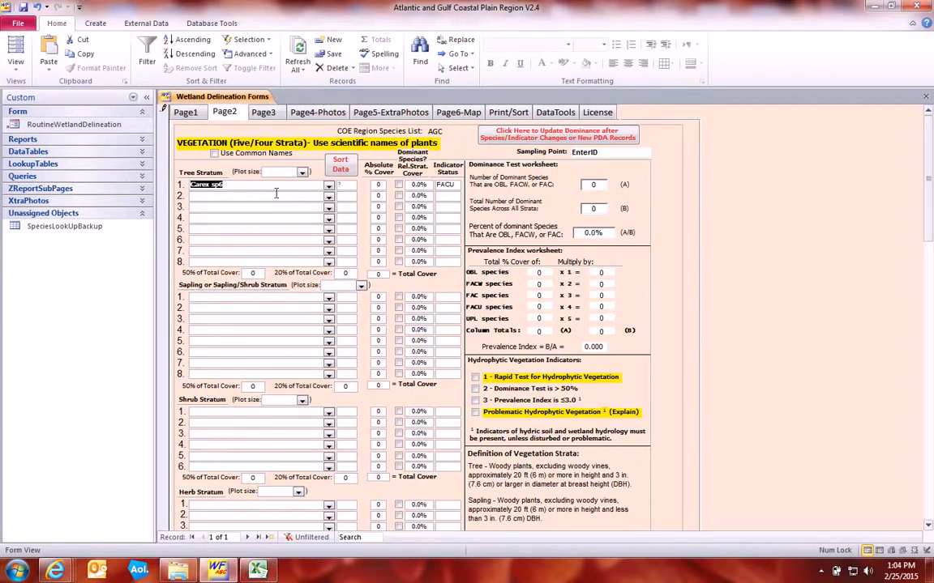